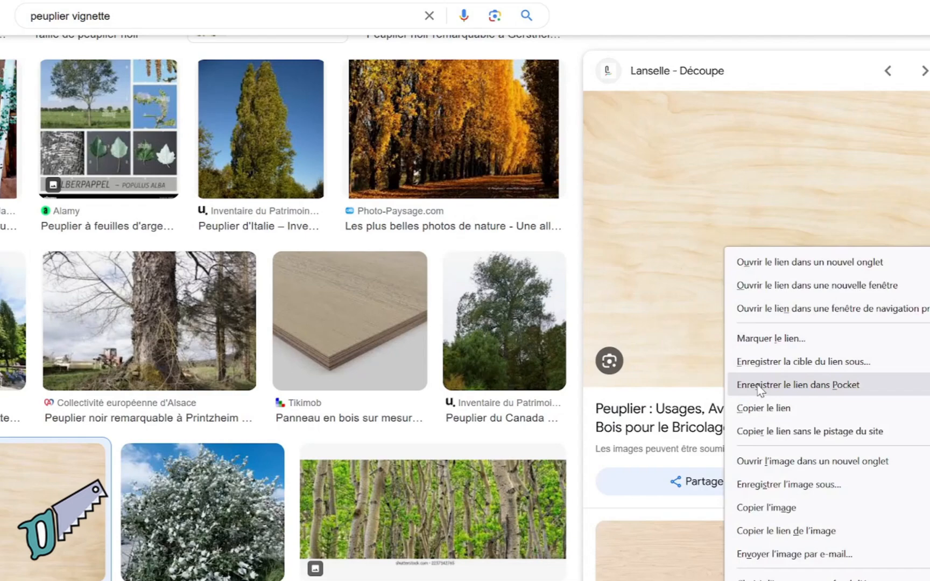
# Step: Save the poplar wood texture image from the search results into Documents as peuplier-1-1024x683.webp
pyautogui.click(792, 486)
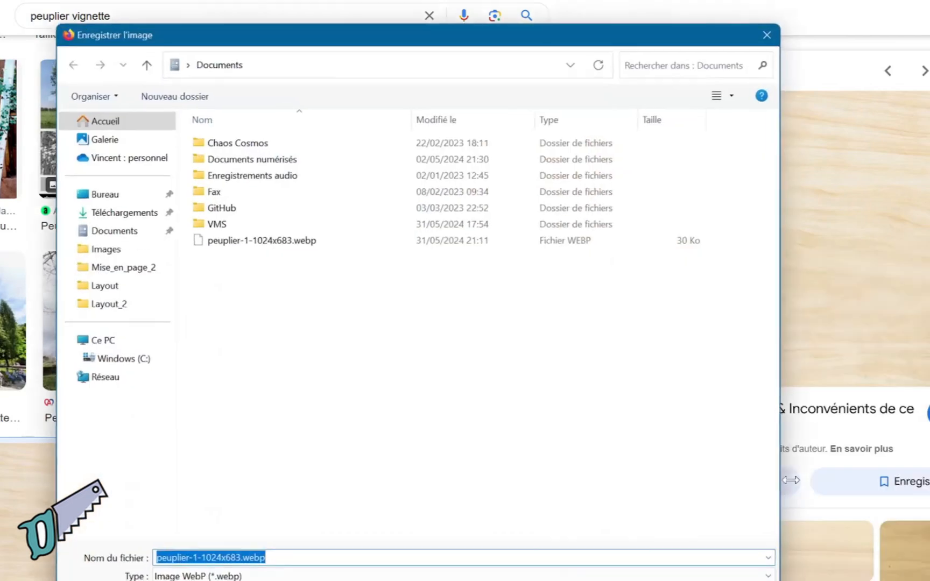
pyautogui.click(271, 244)
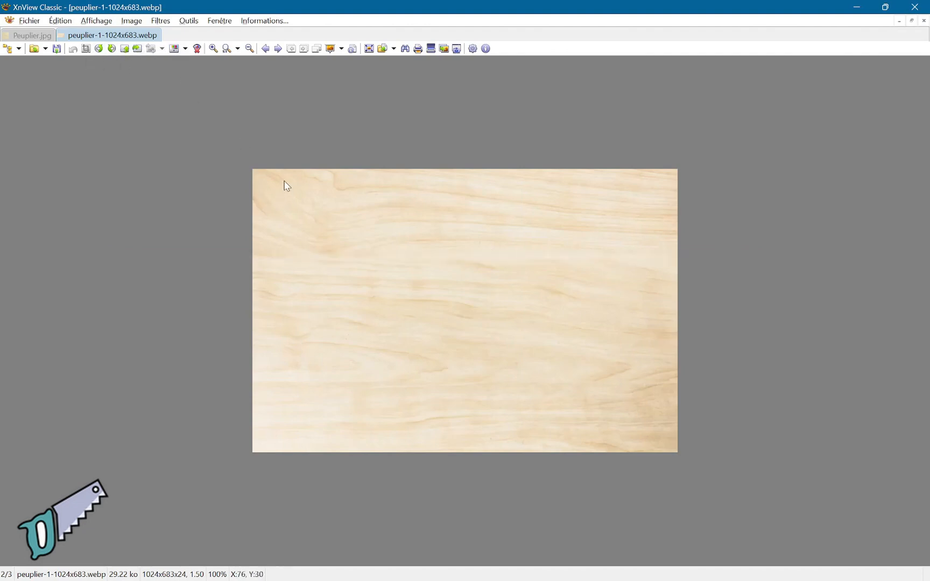
# Step: In XnView, crop the poplar texture image to a square of about 669 x 669 pixels
pyautogui.moveTo(259, 171); pyautogui.dragTo(521, 447)
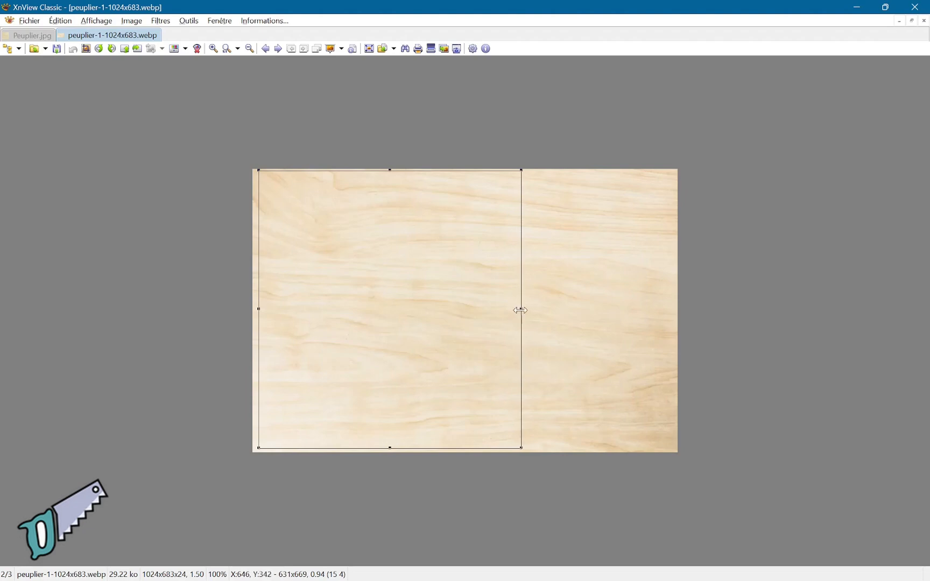
pyautogui.moveTo(520, 310); pyautogui.dragTo(536, 309)
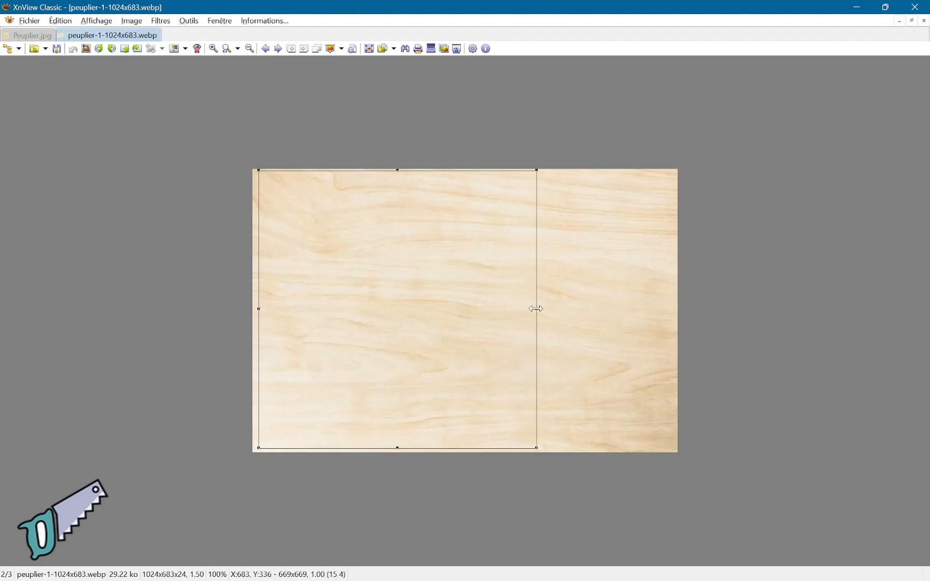
pyautogui.rightClick(460, 300)
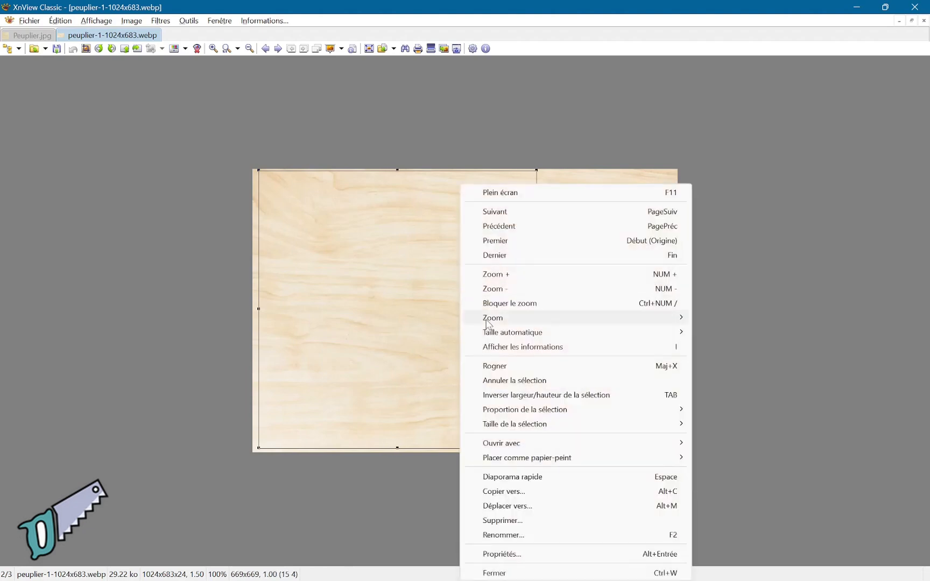
pyautogui.click(495, 366)
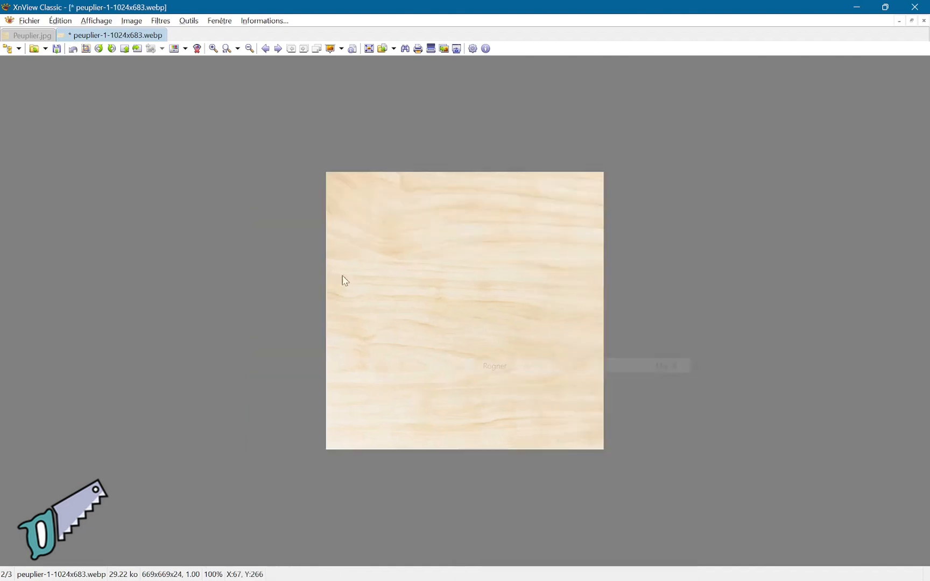
# Step: Resize the cropped poplar image to a width of 500 pixels, keeping its proportions
pyautogui.click(132, 22)
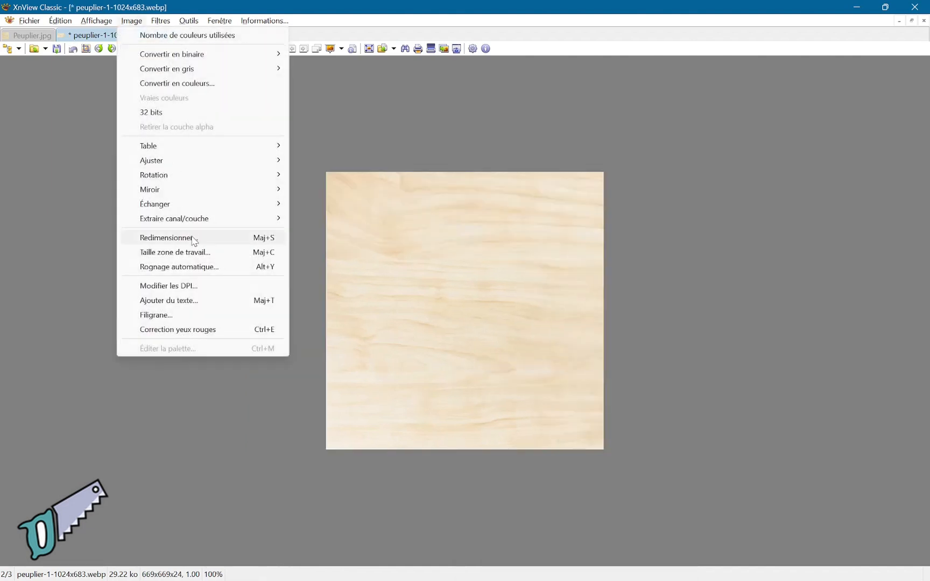
pyautogui.click(193, 241)
pyautogui.doubleClick(442, 227)
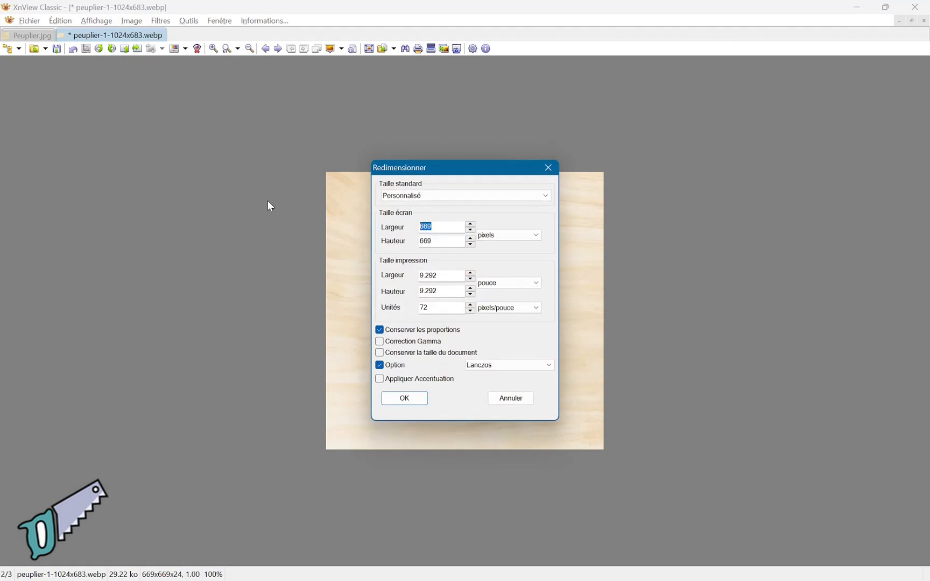
pyautogui.write('500')
pyautogui.press('Tab')
pyautogui.click(418, 399)
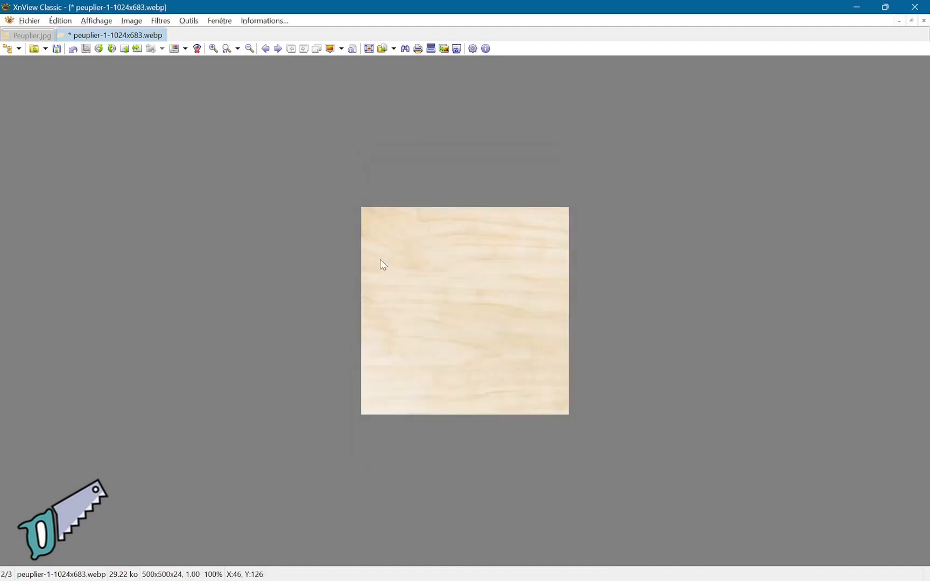
# Step: Save the resized image in Documents in JPG - JPEG / JFIF format as peuplier-1-1024x683.jpg
pyautogui.click(57, 49)
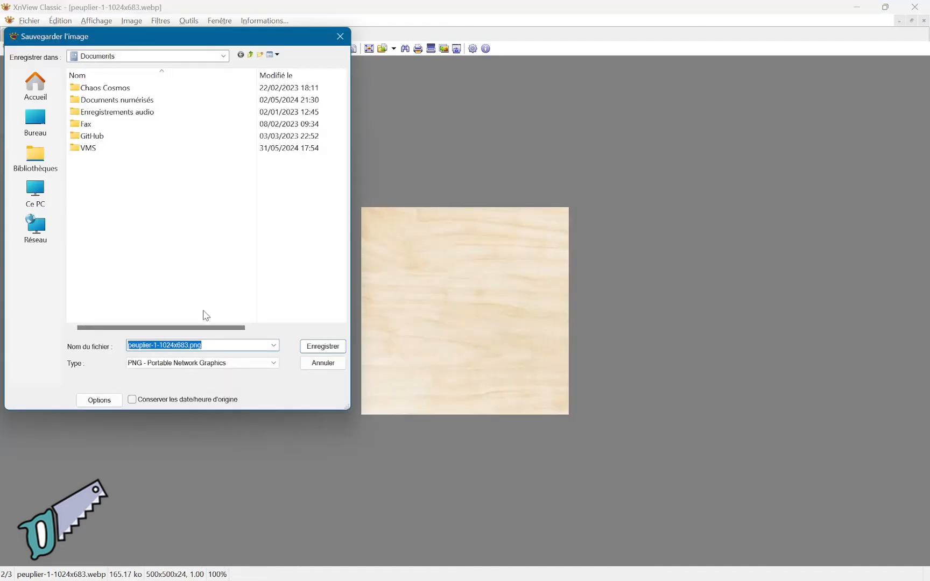
pyautogui.click(195, 364)
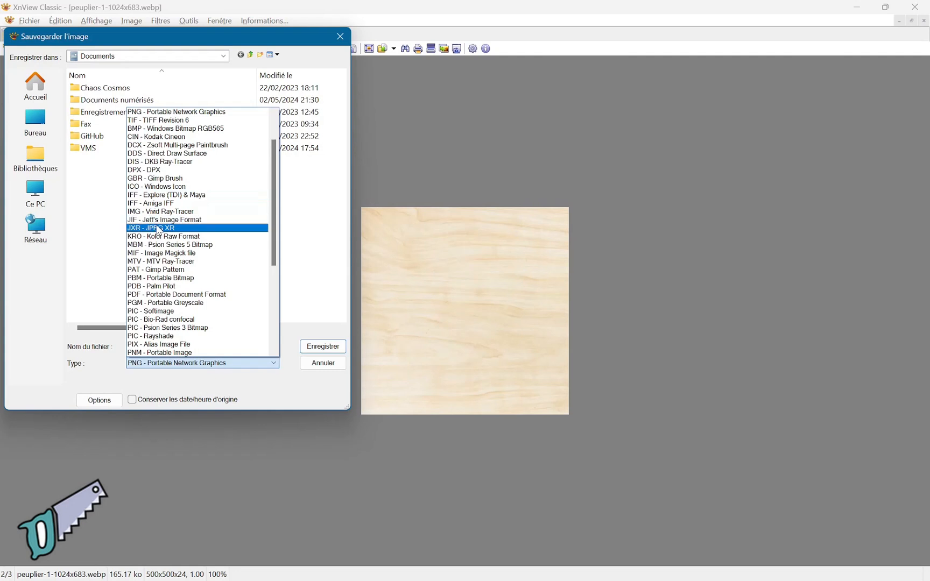
pyautogui.scroll(2, 159, 237)
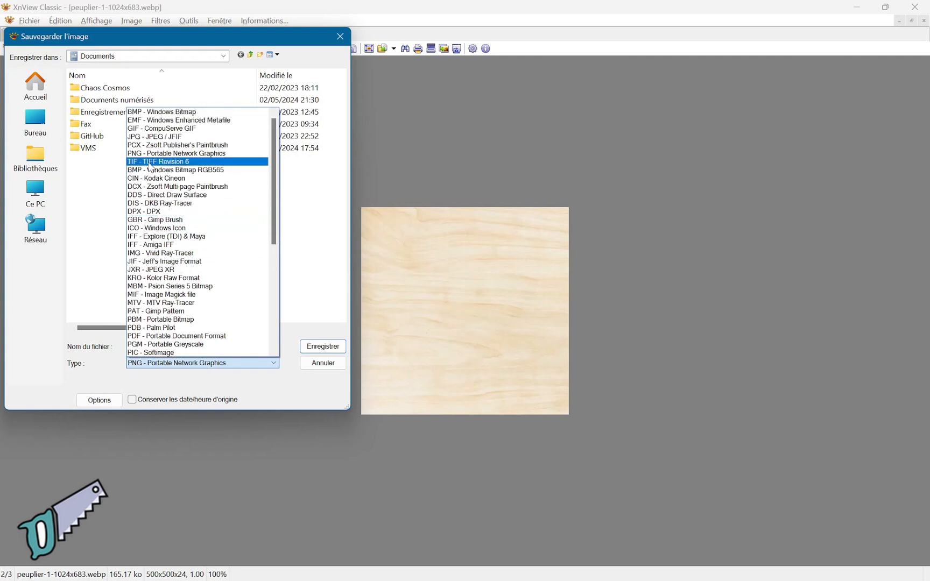
pyautogui.click(154, 137)
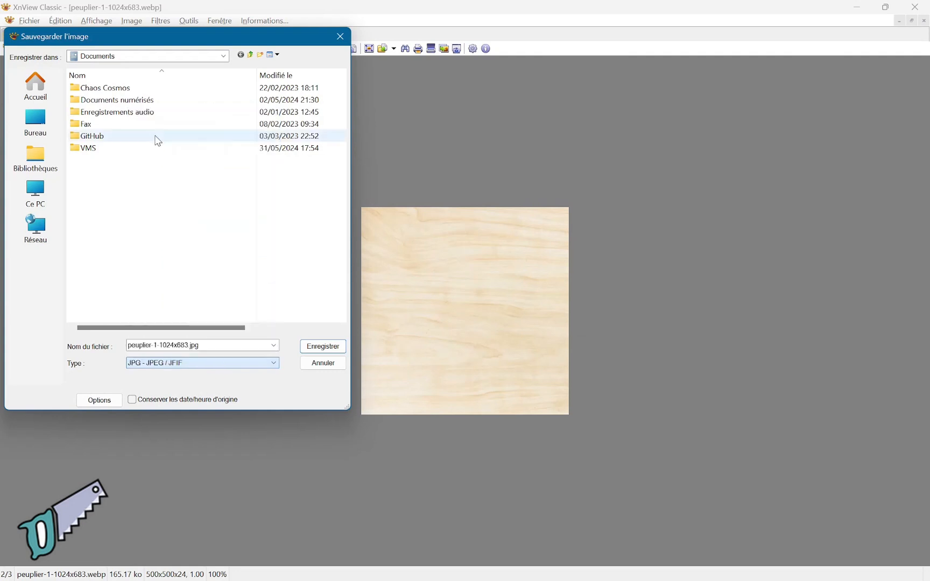
pyautogui.click(330, 348)
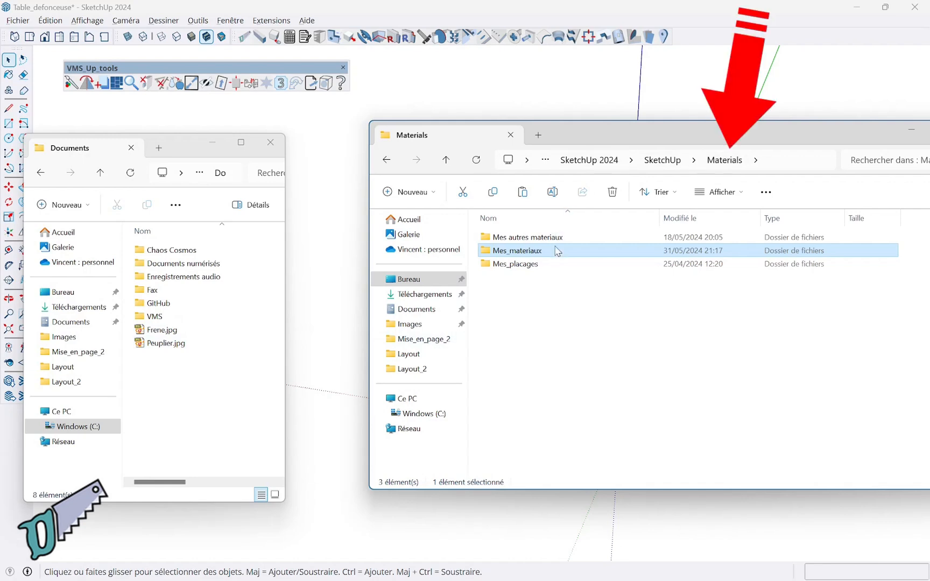
# Step: In File Explorer, move Frene.jpg and Peuplier.jpg from Documents into SketchUp's Materials/Mes_materiaux folder
pyautogui.doubleClick(535, 254)
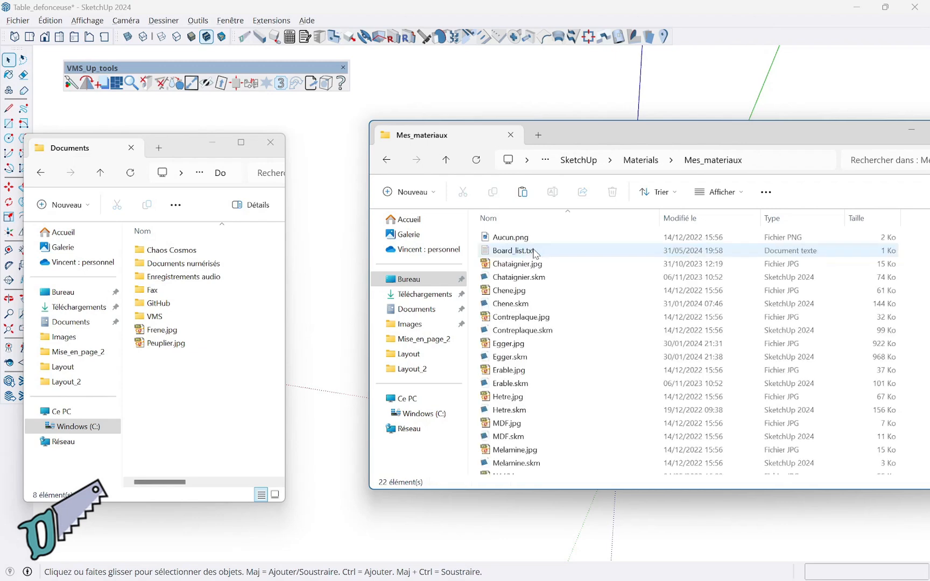
pyautogui.click(262, 330)
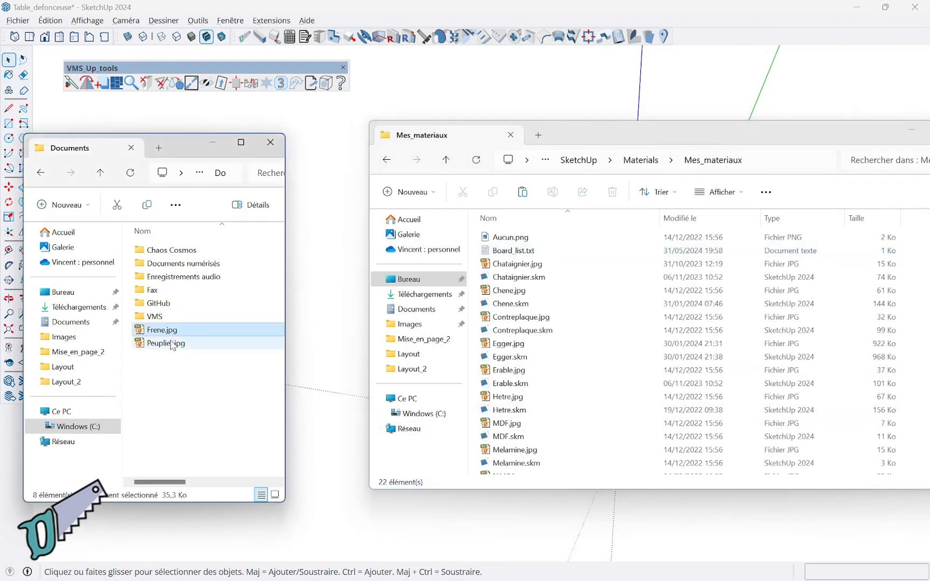
pyautogui.keyDown('ctrl'); pyautogui.click(171, 344); pyautogui.keyUp('ctrl')
pyautogui.moveTo(164, 350); pyautogui.dragTo(560, 349)
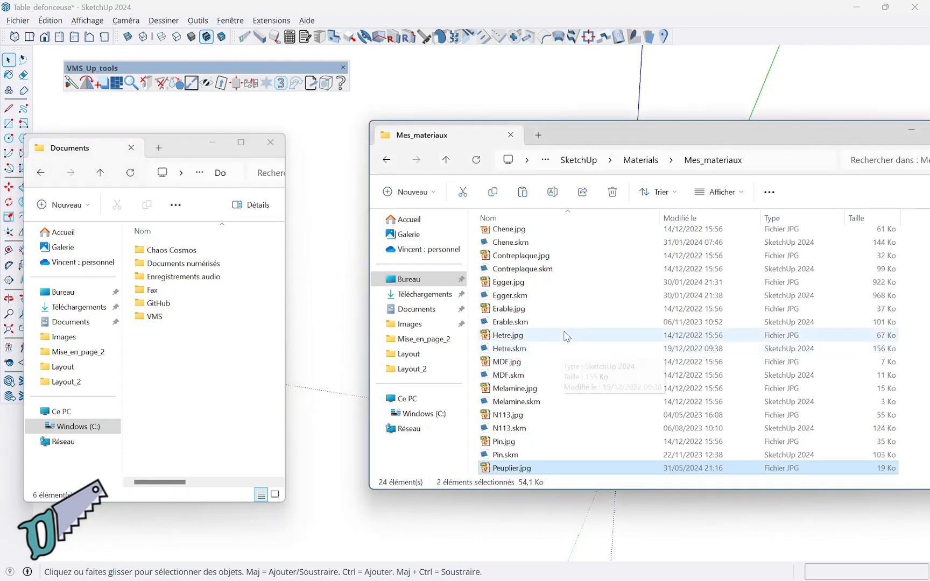
pyautogui.scroll(2, 563, 352)
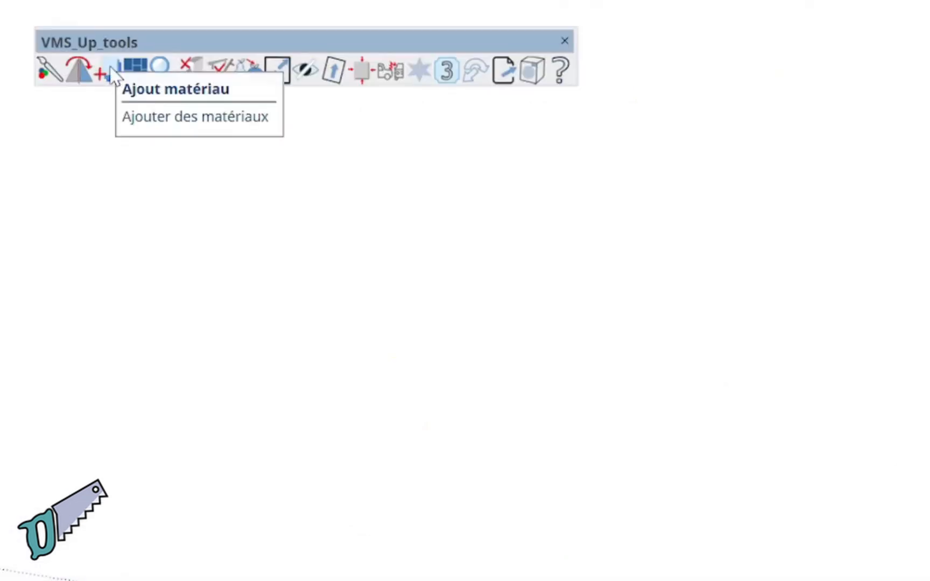
# Step: In SketchUp, start the VMS add-material command (Ajout matériau) and select the Mes_materiaux folder
pyautogui.click(111, 70)
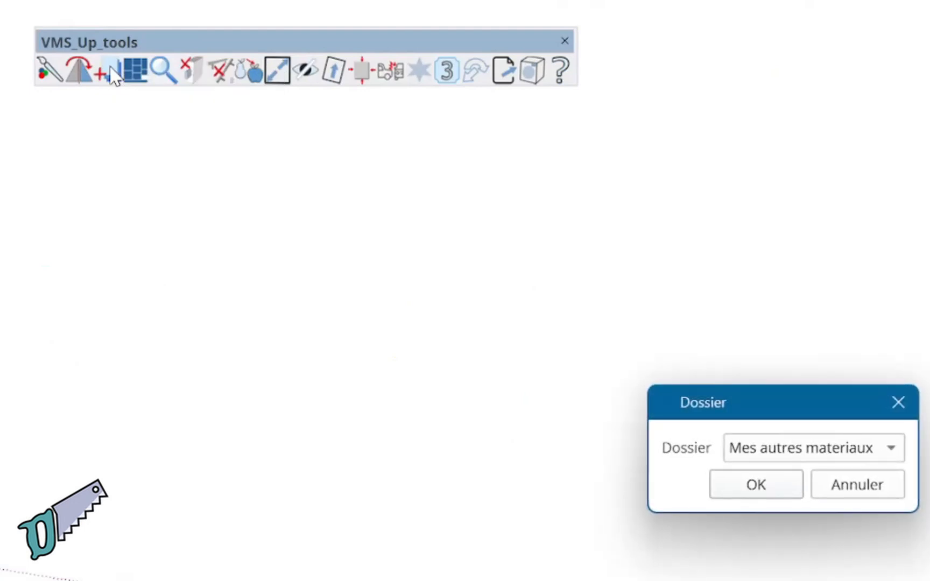
pyautogui.click(890, 450)
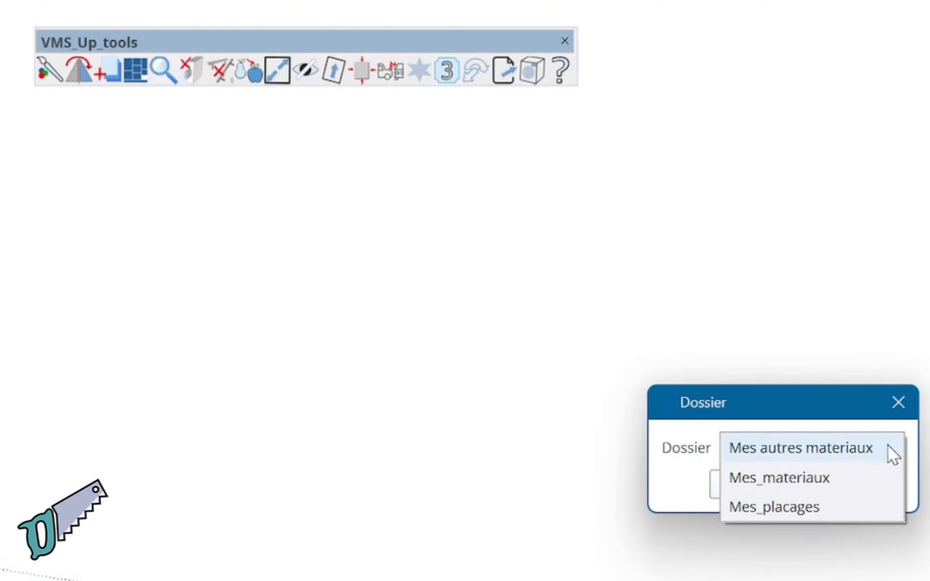
pyautogui.click(857, 487)
pyautogui.click(760, 486)
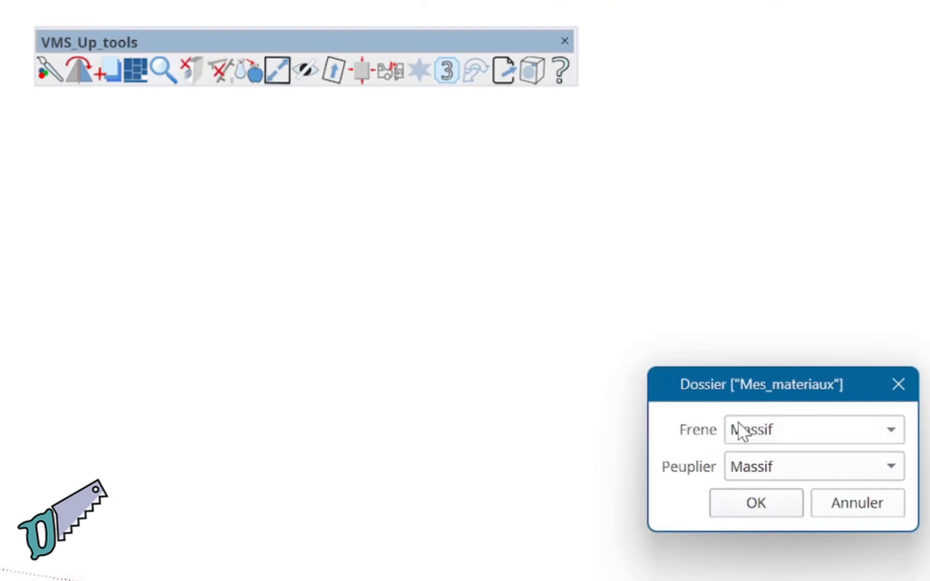
# Step: Create the new materials with Frene set to Massif and Peuplier set to Panneau
pyautogui.click(891, 430)
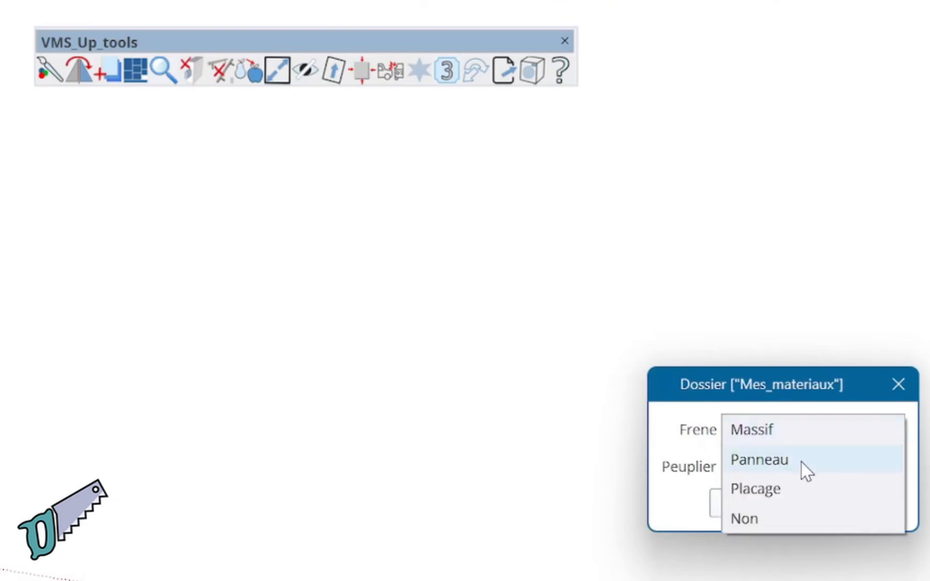
pyautogui.click(790, 429)
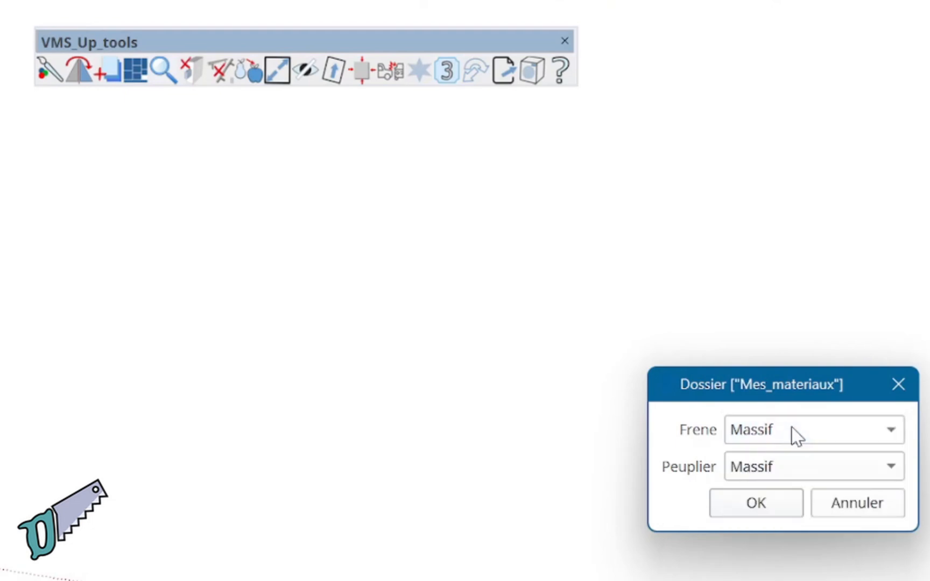
pyautogui.click(843, 466)
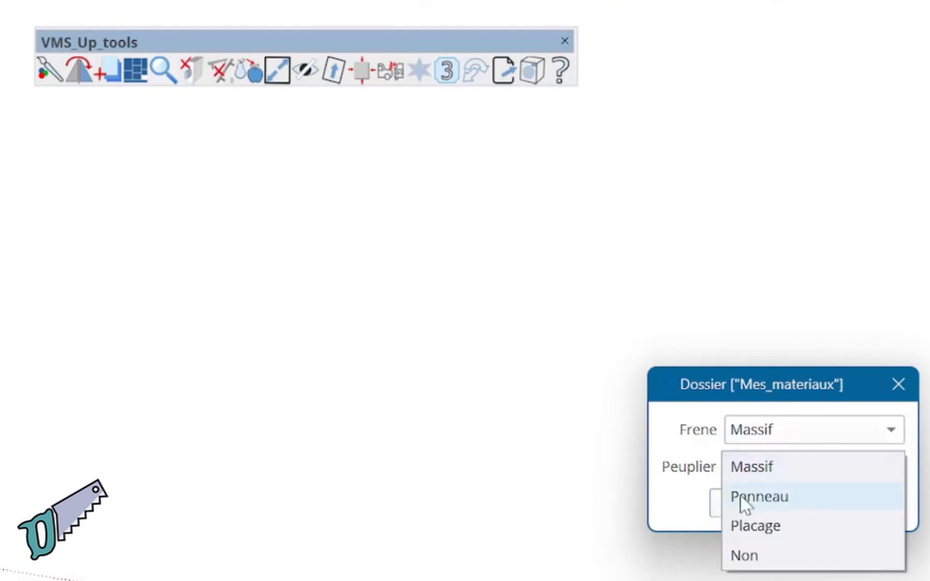
pyautogui.click(787, 502)
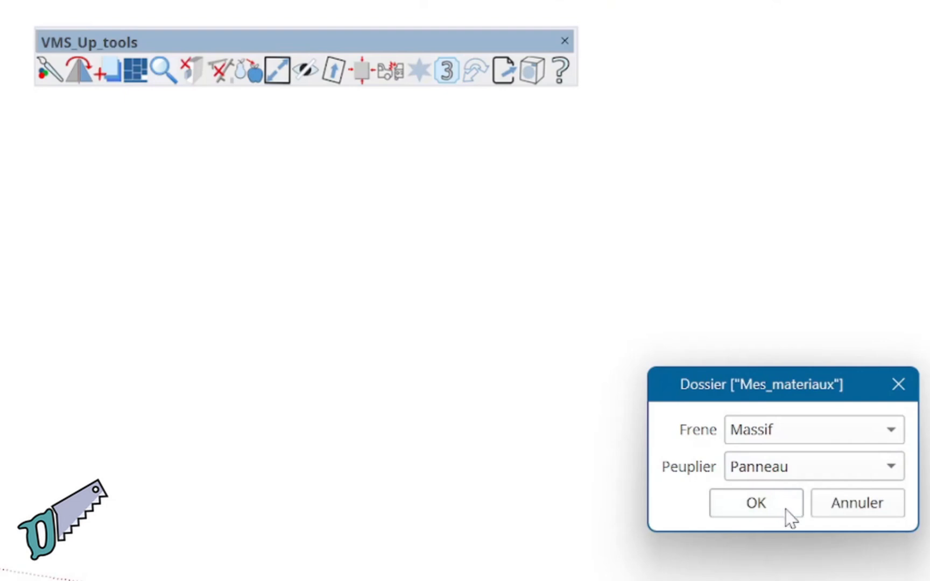
pyautogui.click(788, 509)
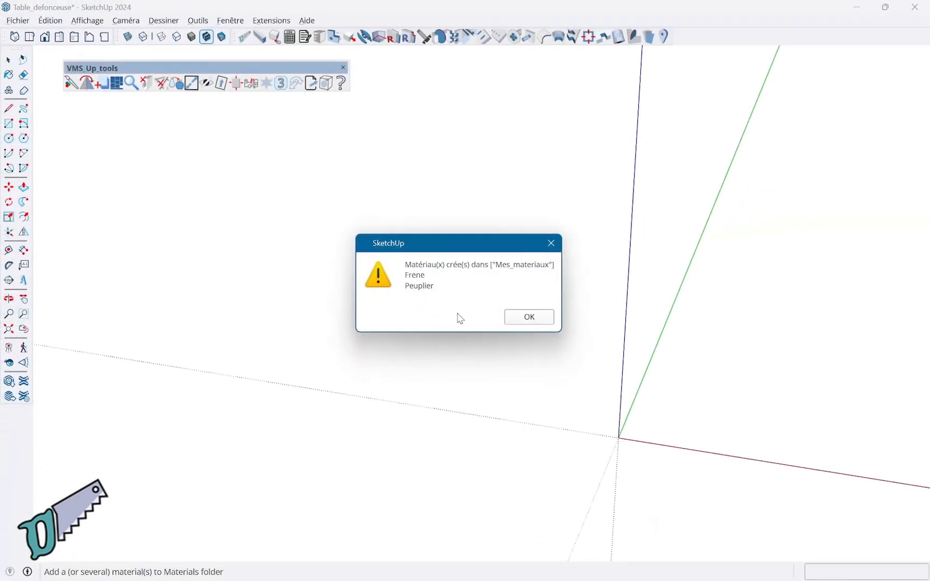
pyautogui.click(528, 319)
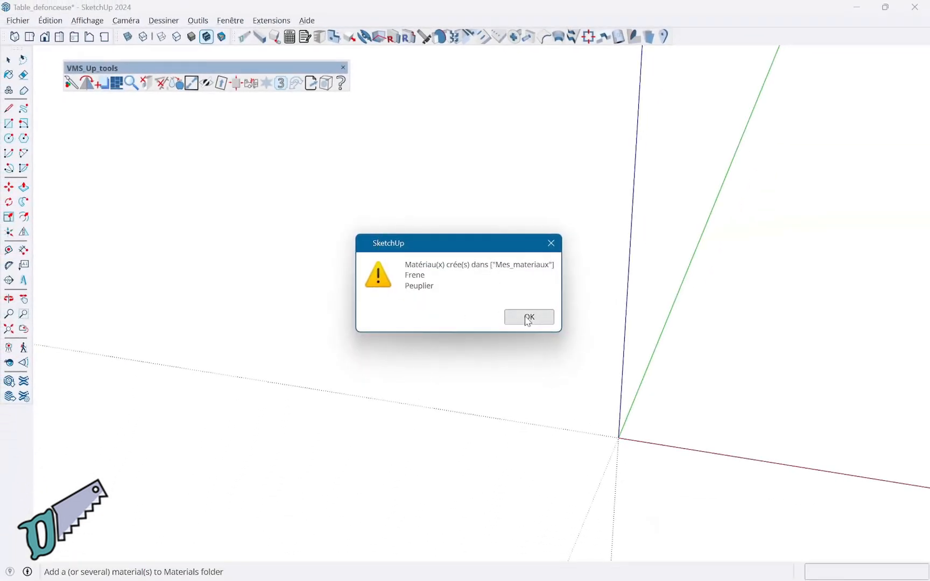
# Step: Examine the Mes_materiaux swatches in the Piece tool to check for the new wood materials
pyautogui.click(261, 37)
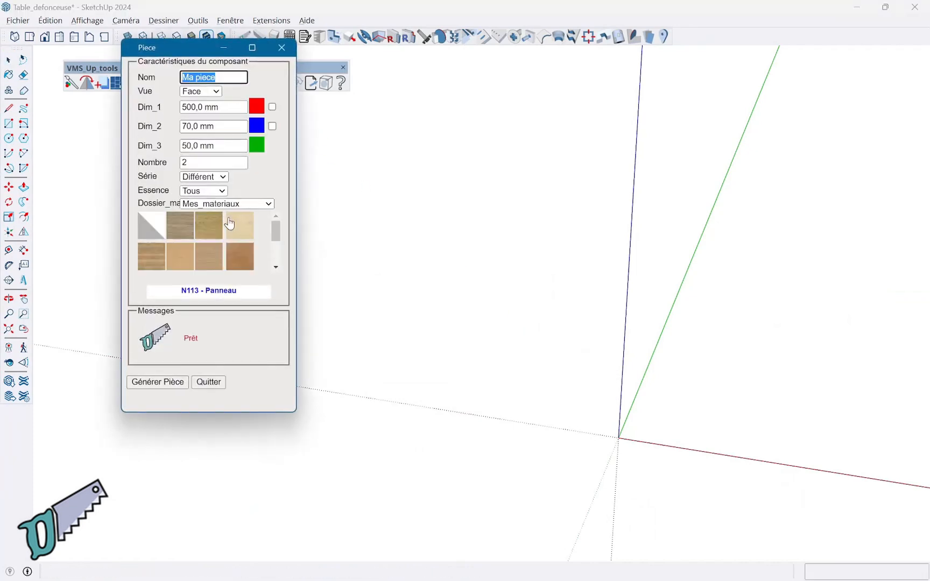
pyautogui.scroll(-3, 237, 227)
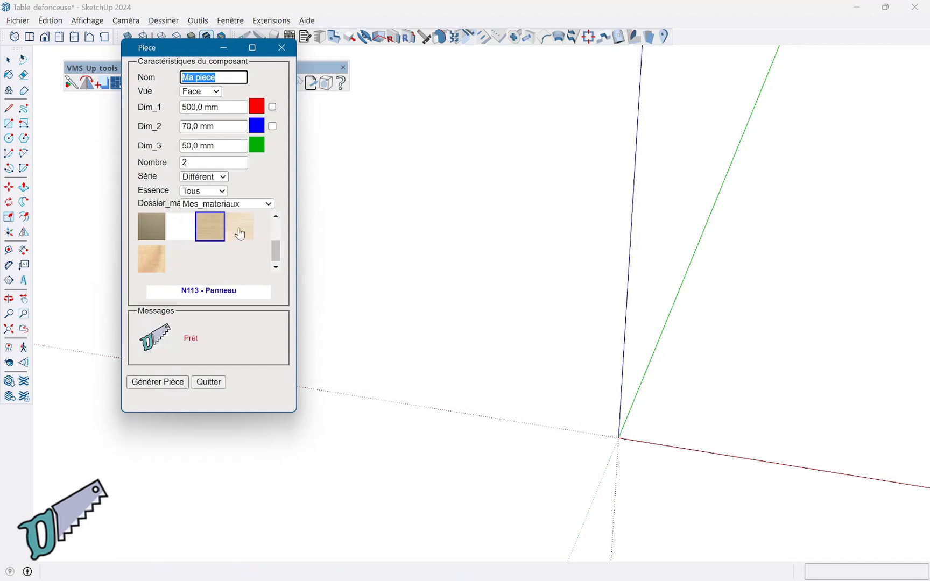
pyautogui.scroll(3, 240, 233)
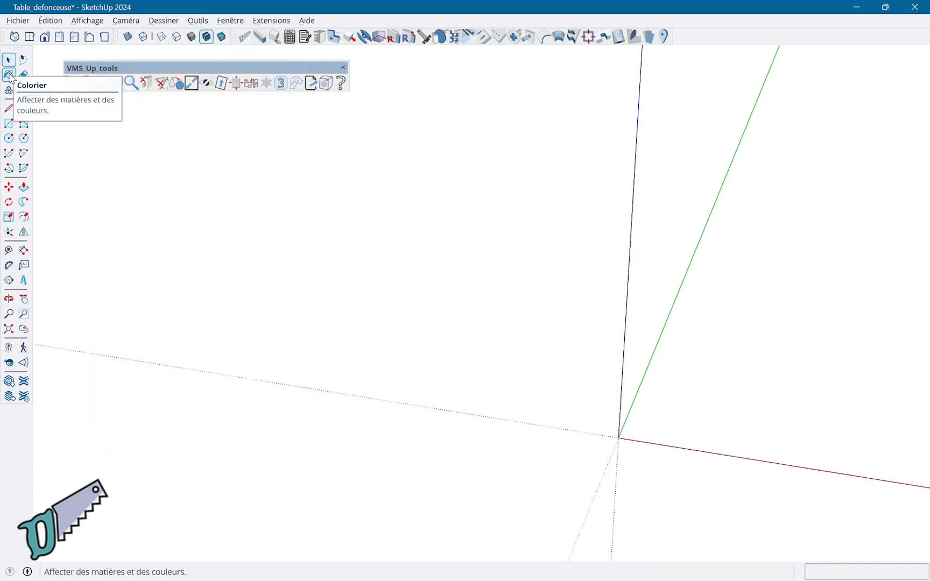
# Step: Activate the paint tool (Colorier) and display the Mes_materiaux material collection
pyautogui.click(9, 75)
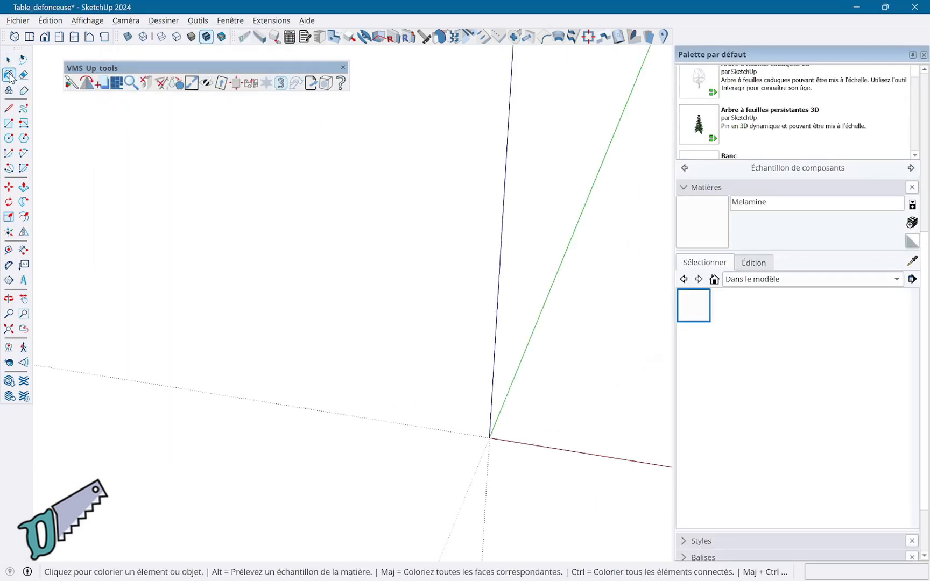
pyautogui.click(818, 280)
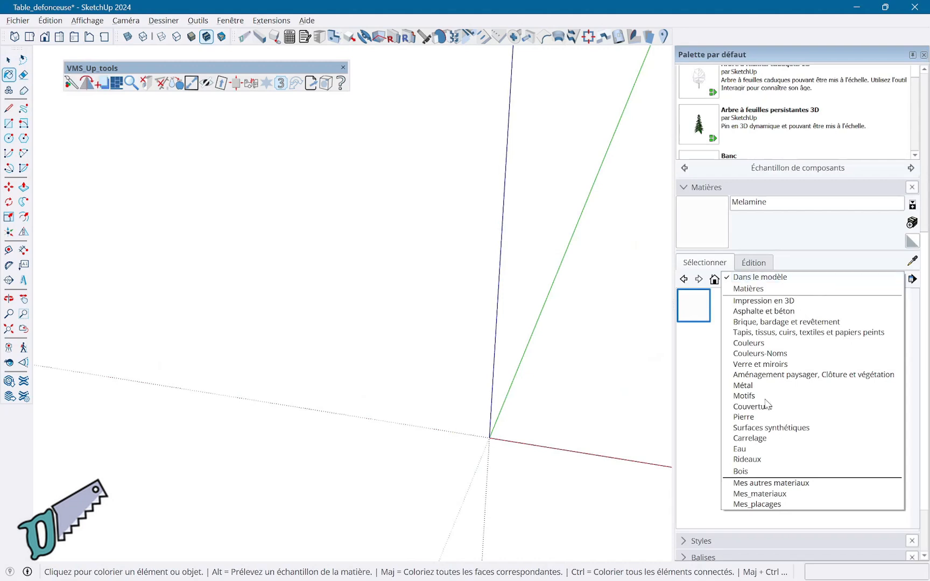
pyautogui.click(760, 494)
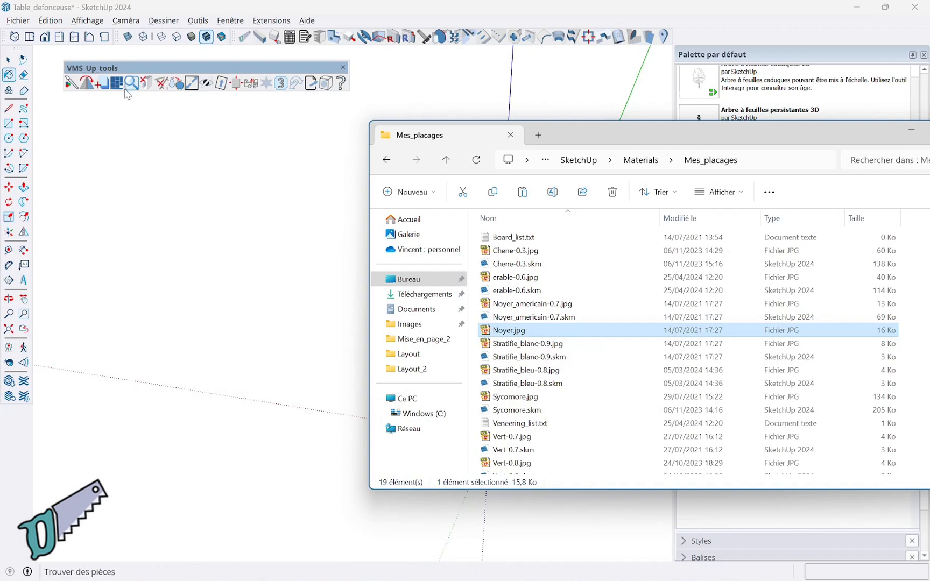
# Step: Start the VMS add-material command and select Mes_placages as the destination folder
pyautogui.click(106, 85)
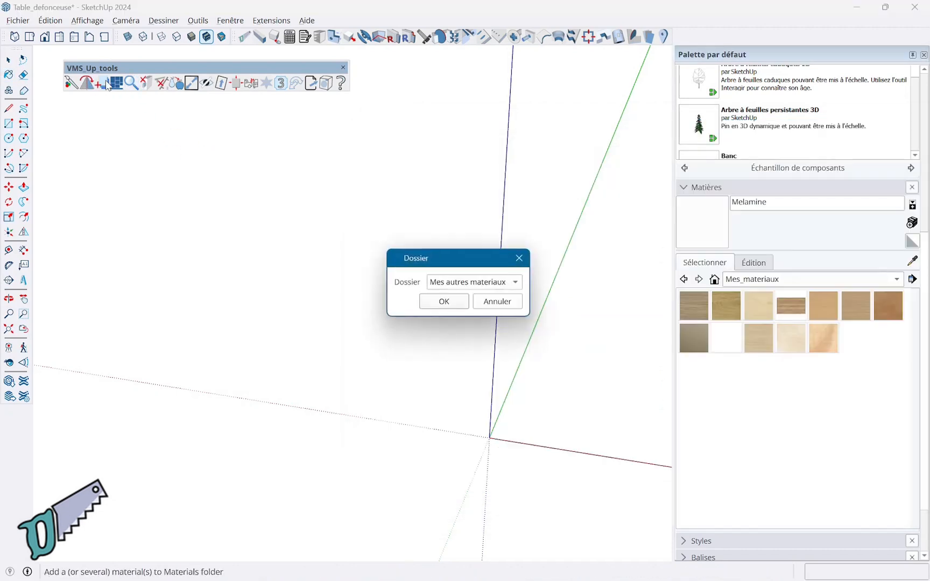
pyautogui.click(467, 283)
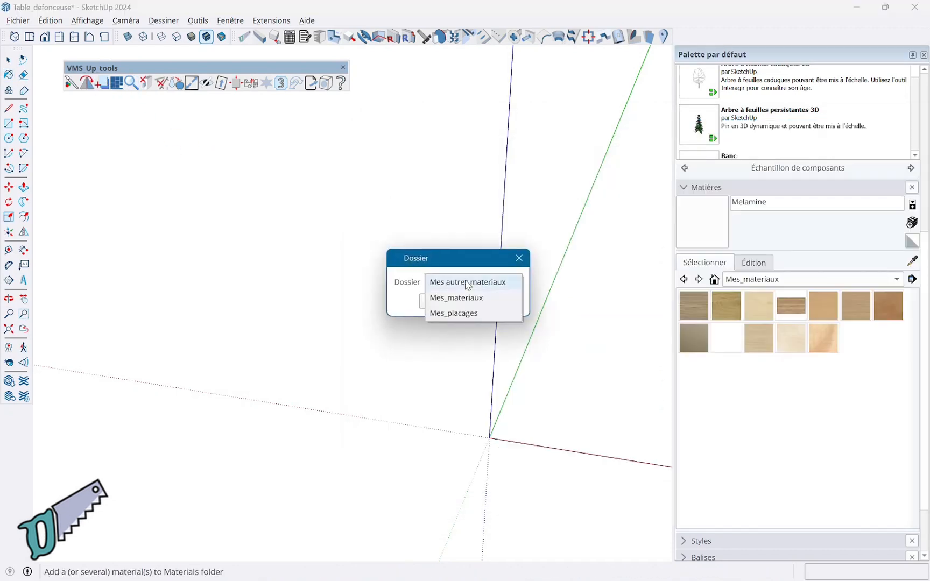
pyautogui.click(476, 314)
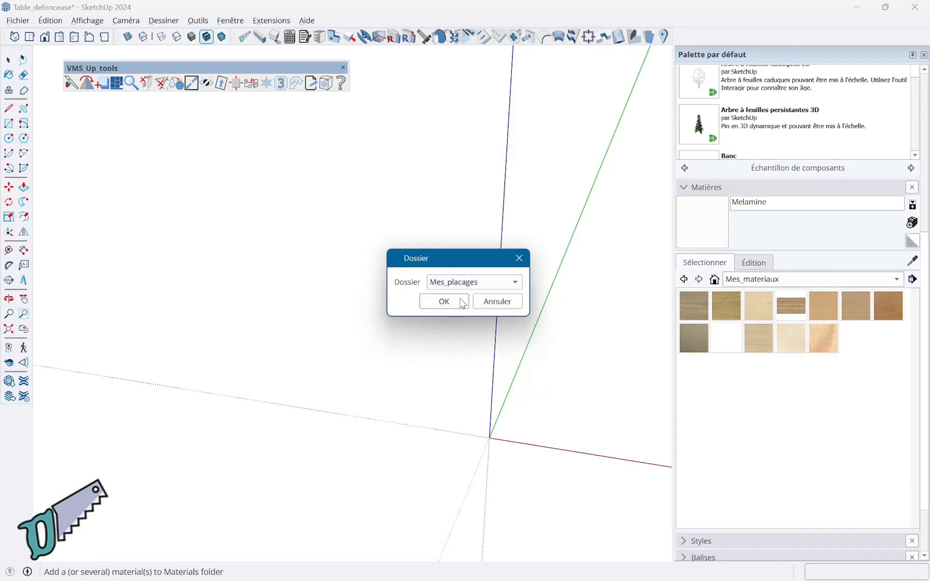
pyautogui.click(460, 301)
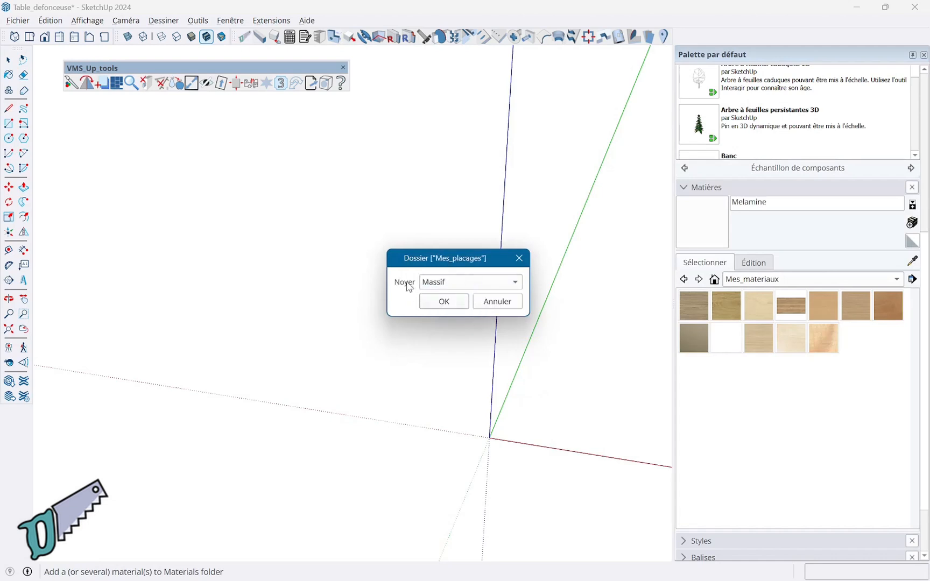
# Step: Create the Noyer material as Placage with a thickness of 0.6
pyautogui.click(517, 288)
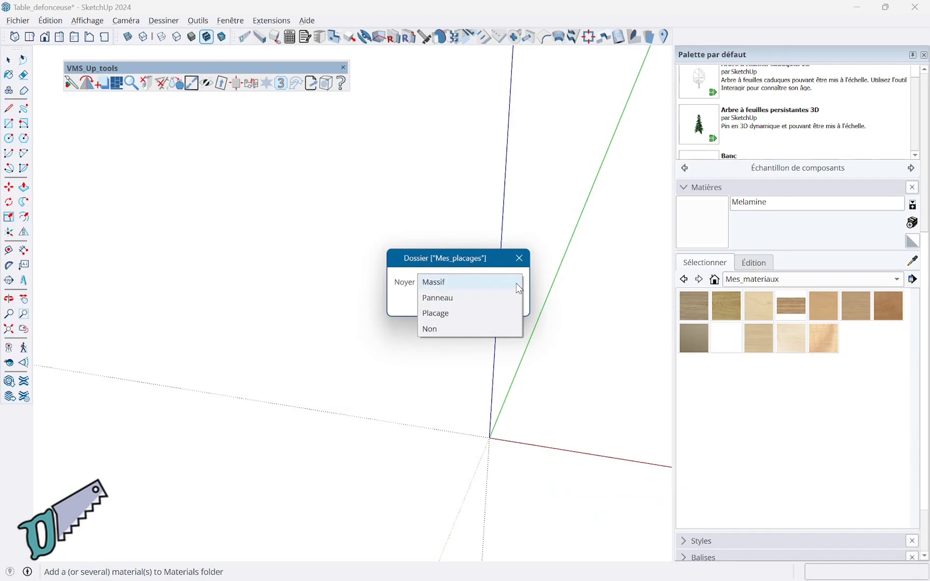
pyautogui.click(465, 313)
pyautogui.click(464, 303)
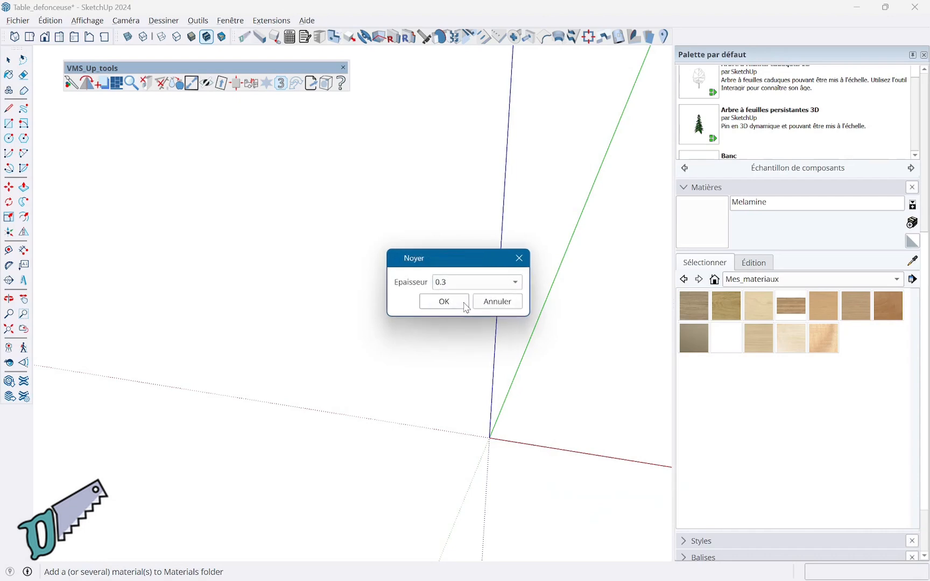
pyautogui.click(516, 282)
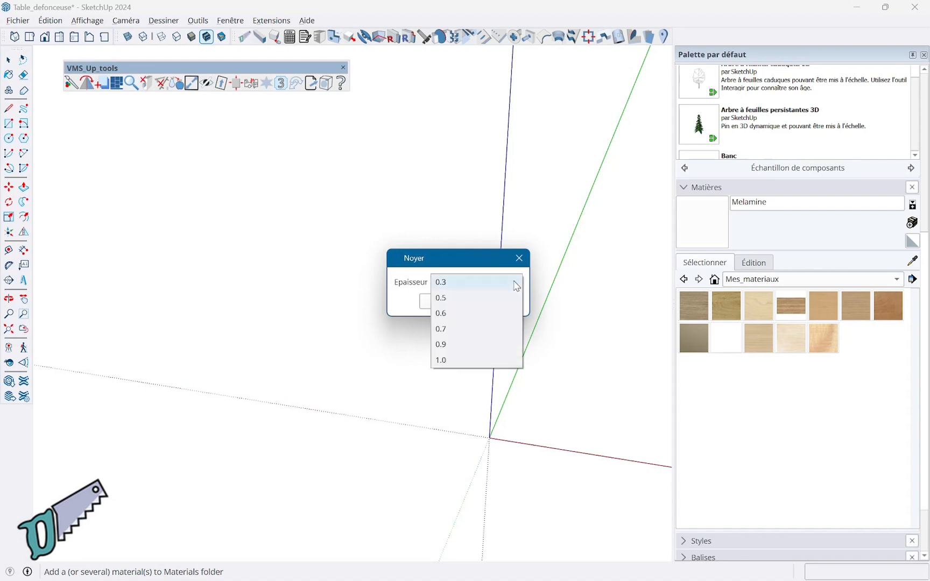
pyautogui.click(454, 313)
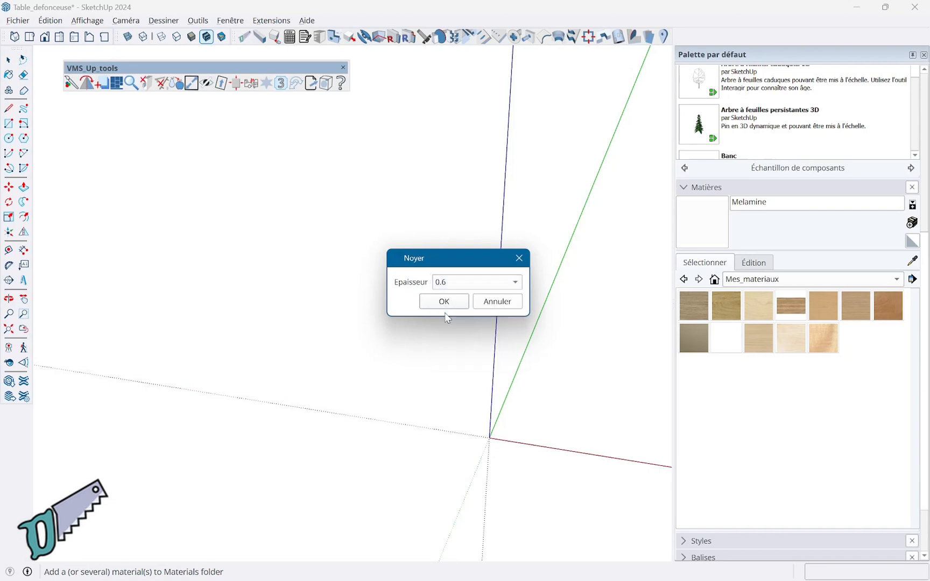
pyautogui.click(450, 302)
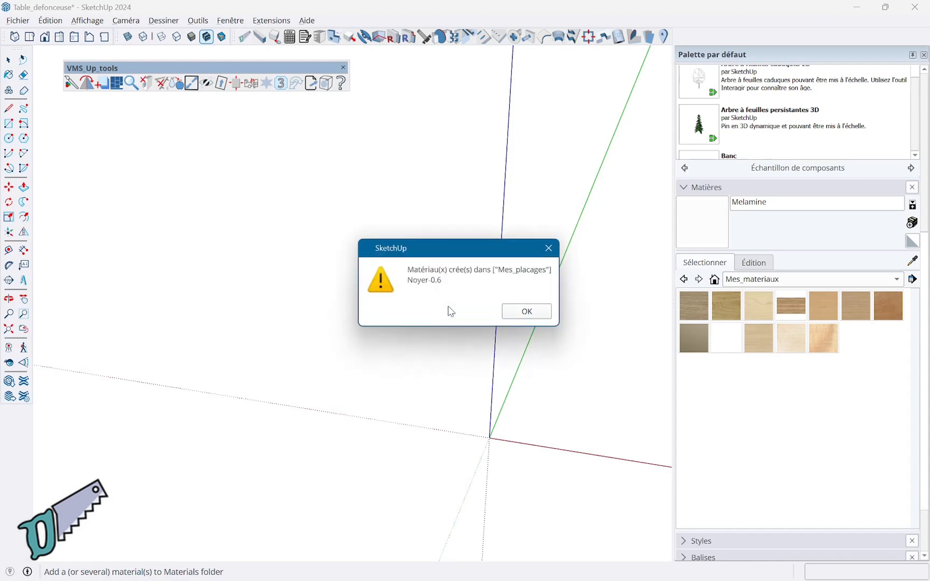
pyautogui.click(526, 311)
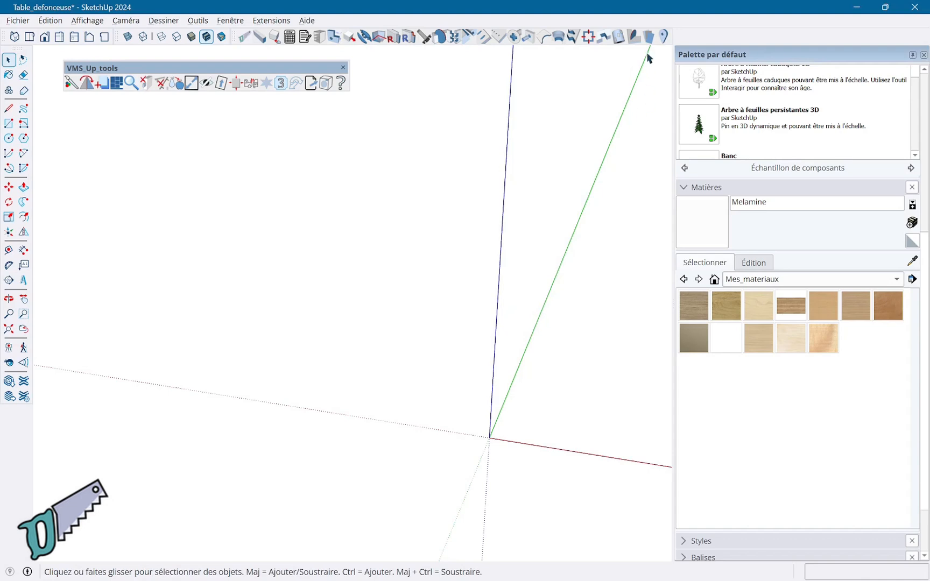
# Step: Check the Placage tool's Mes_placages swatches and the Mes_placages folder files for the new Noyer veneer
pyautogui.click(650, 37)
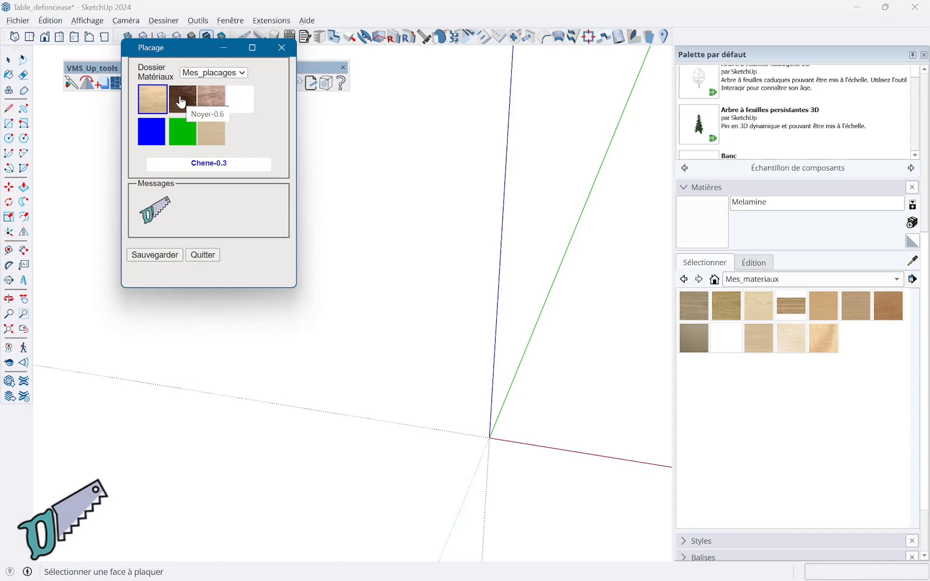
pyautogui.hotkey('alt', 'Tab')
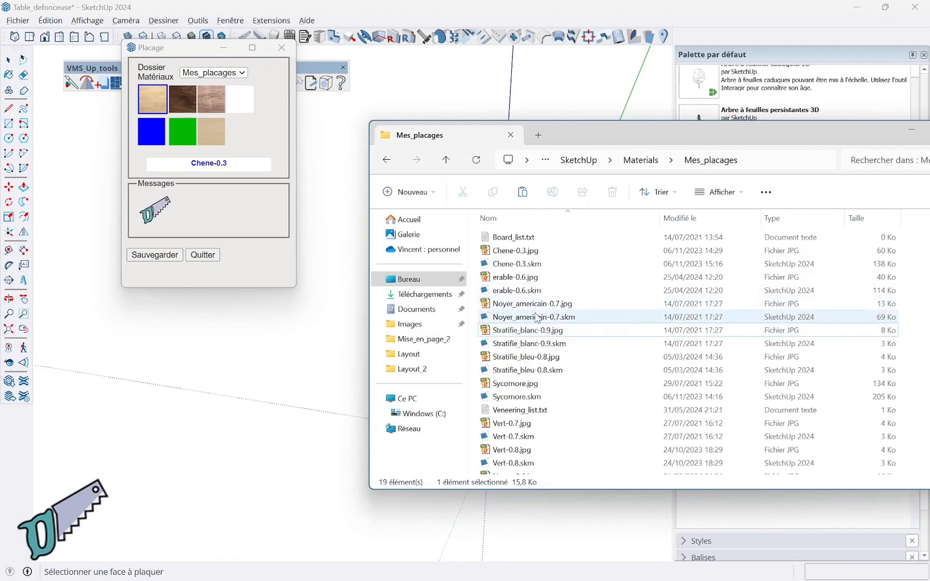
pyautogui.scroll(-1, 528, 327)
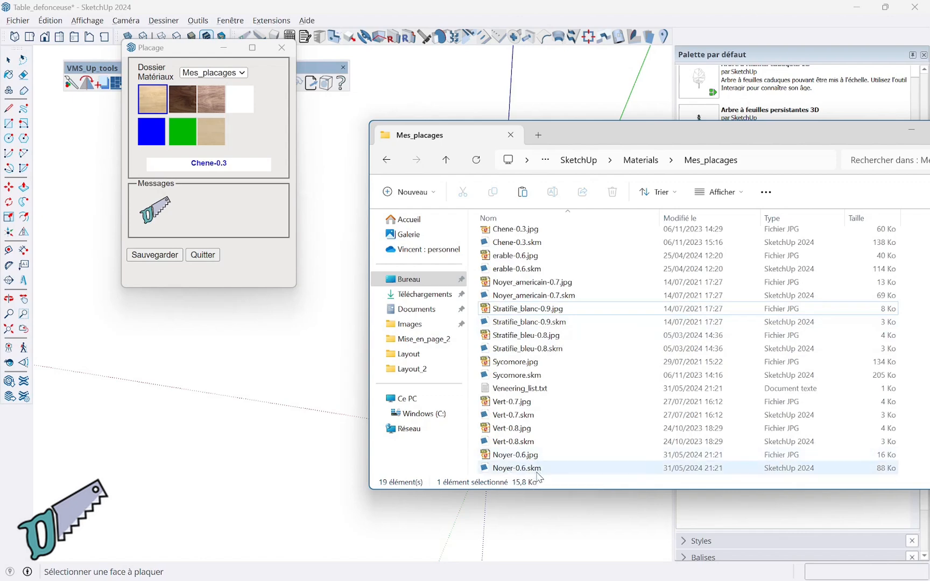
pyautogui.moveTo(537, 470); pyautogui.dragTo(245, 291)
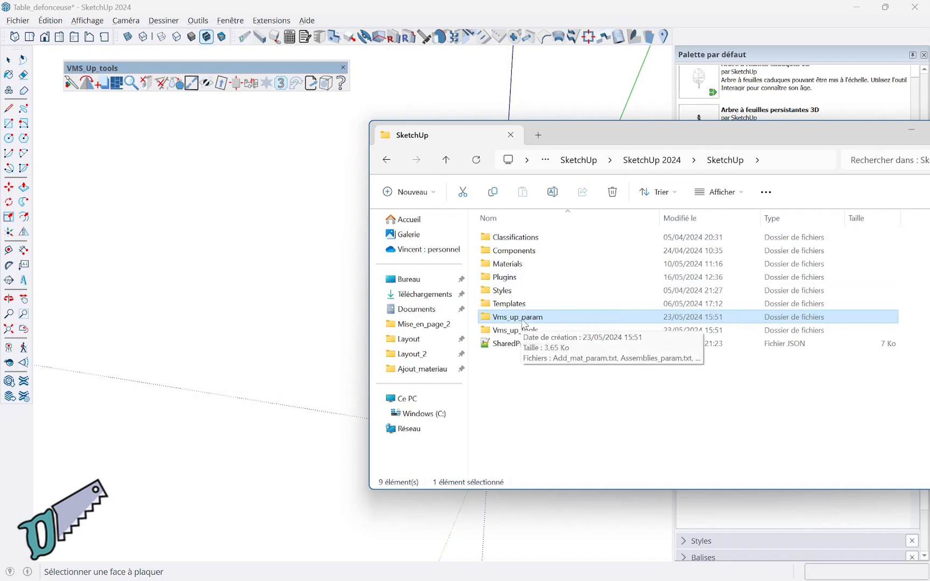
# Step: Open Add_mat_param.txt from the Vms_up_param folder, append ",1" to the thickness list, and close the Placage dialog
pyautogui.doubleClick(516, 317)
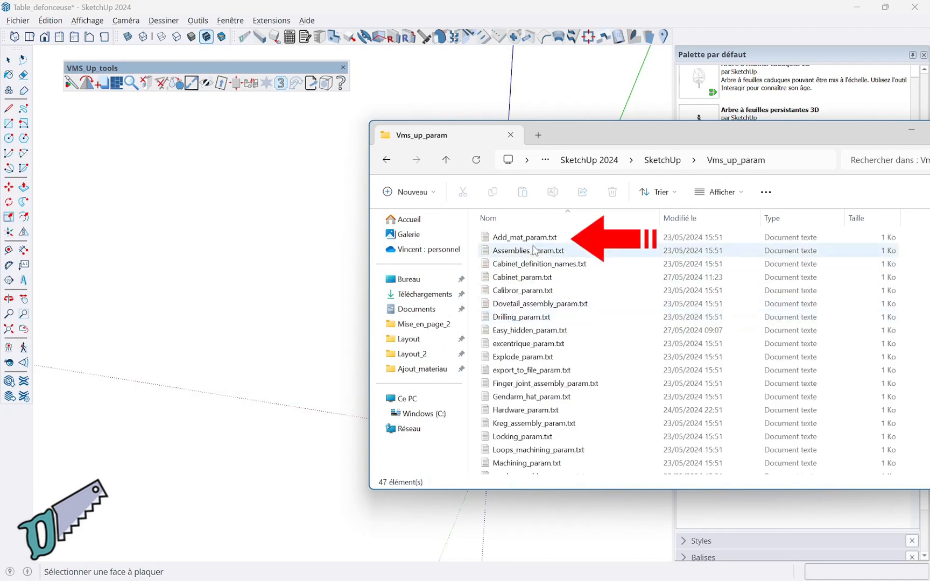
pyautogui.doubleClick(539, 240)
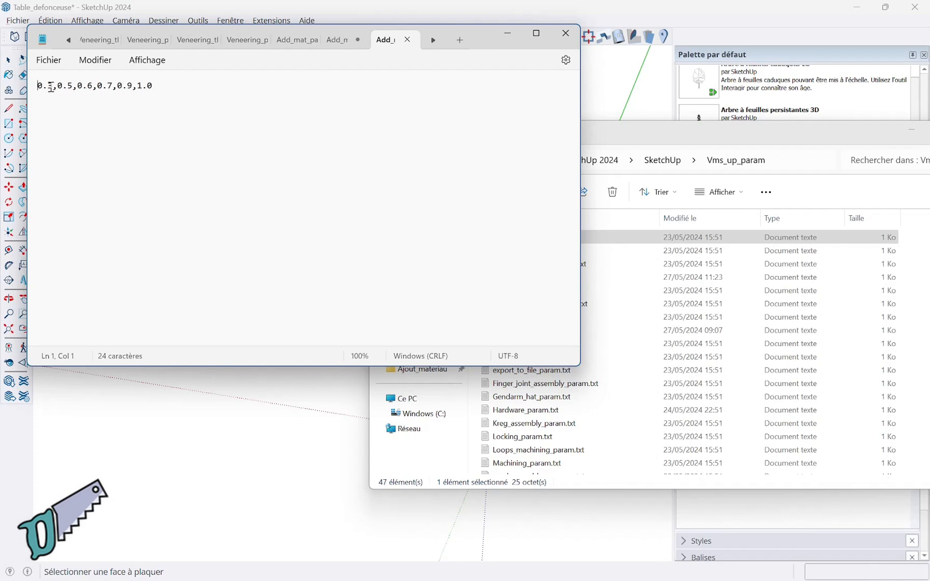
pyautogui.click(160, 87)
pyautogui.write(',1')
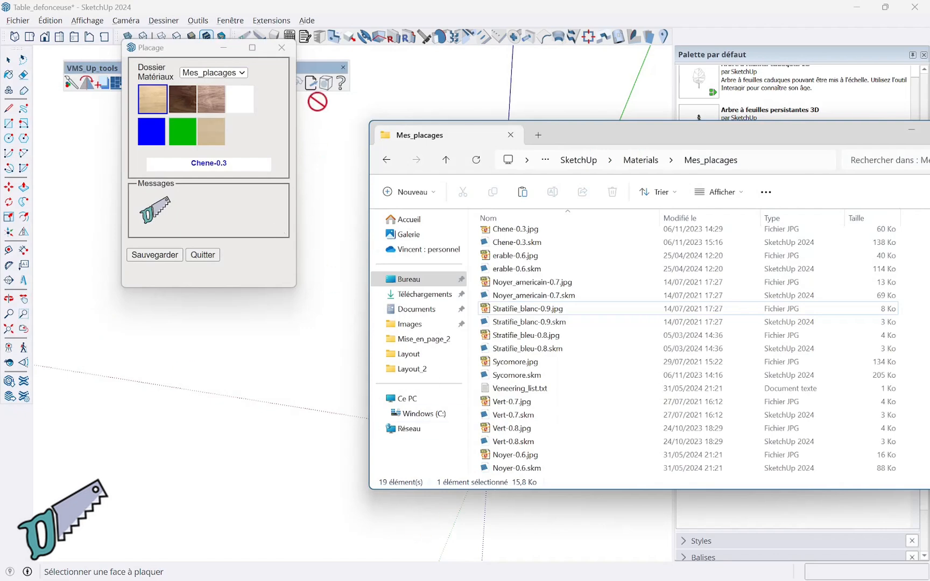
pyautogui.click(282, 47)
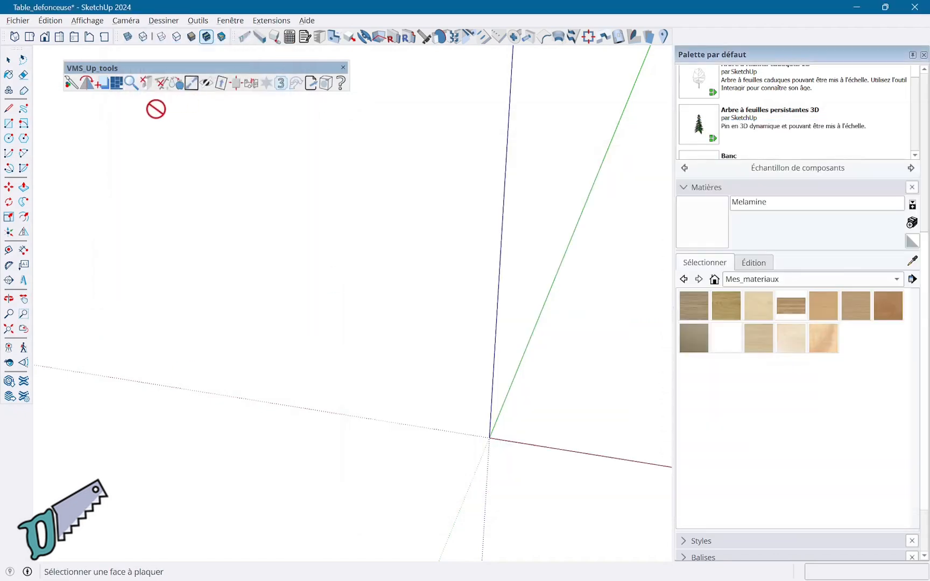